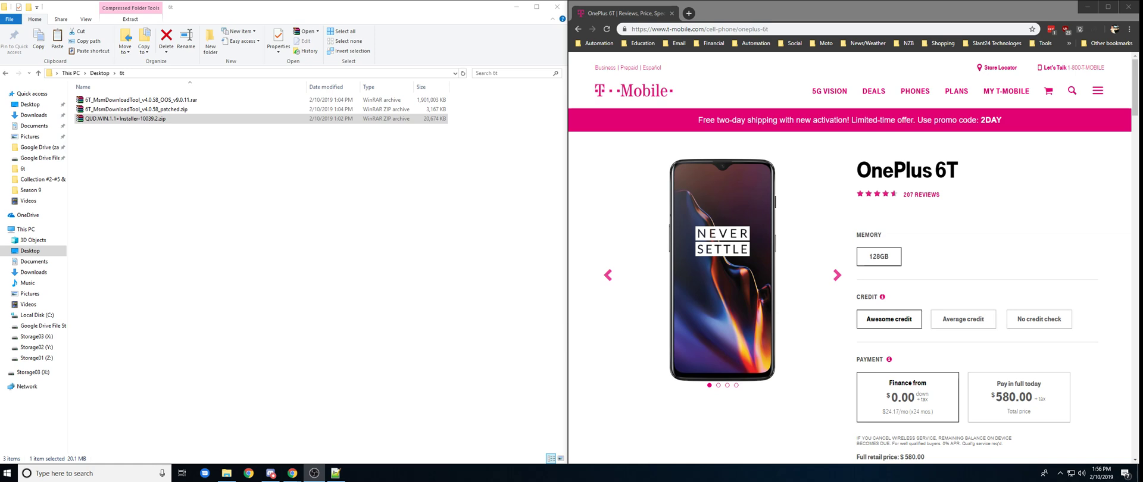
left_click(281, 214)
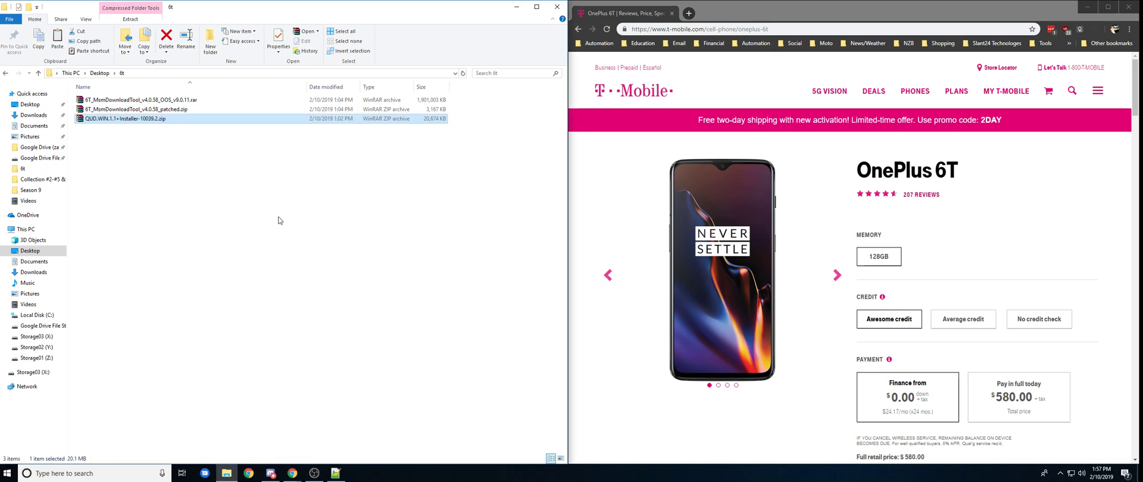
left_click_drag(174, 319, 112, 209)
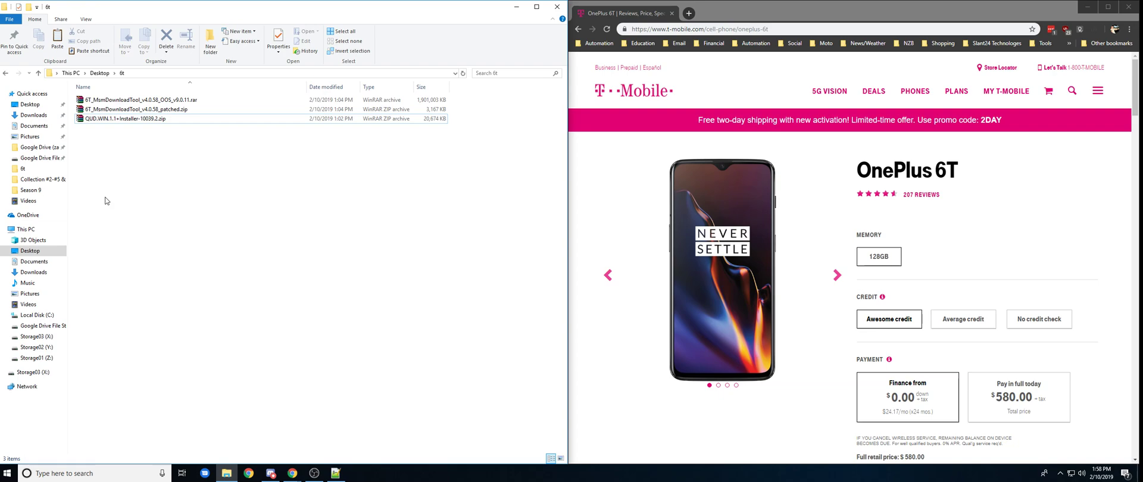
left_click(1080, 240)
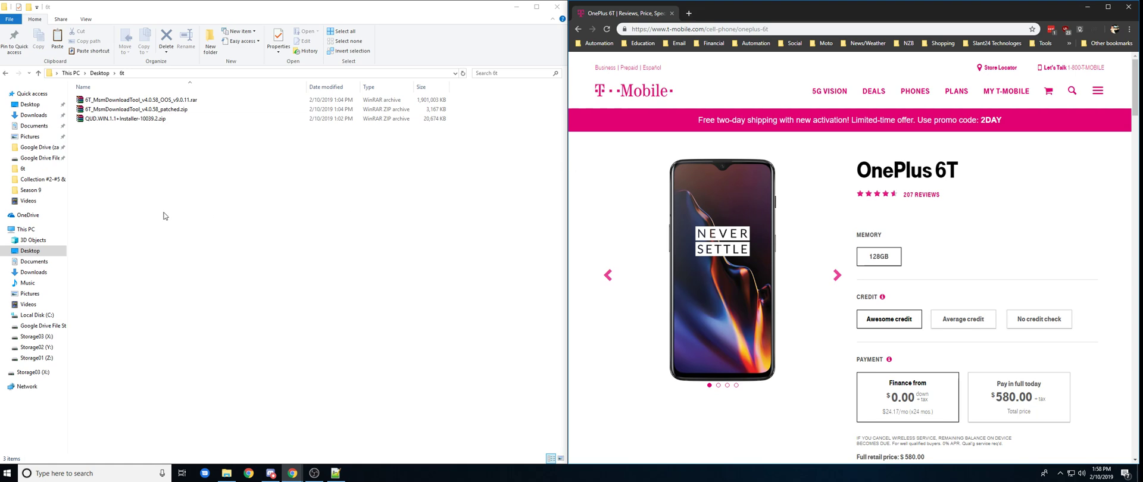
left_click(149, 100)
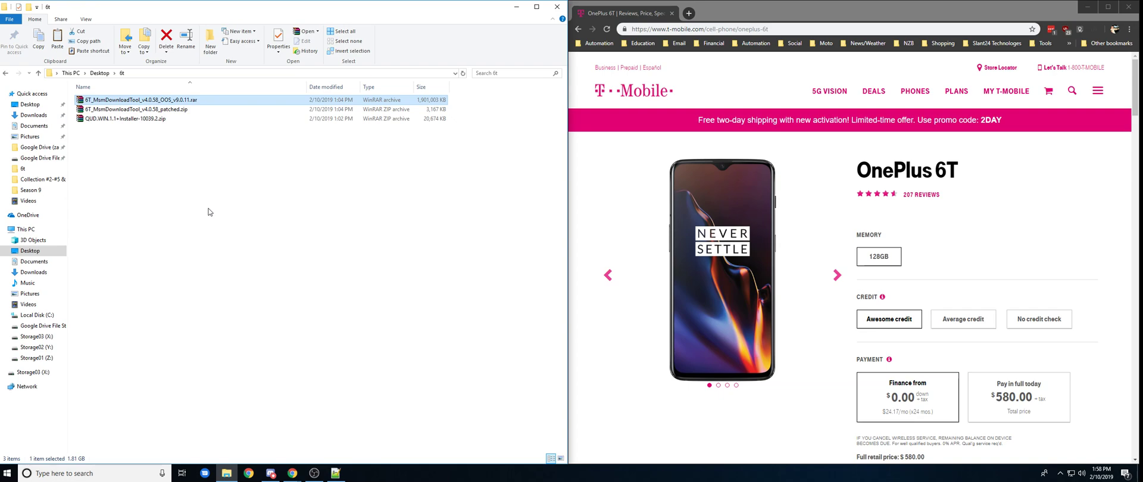
left_click(178, 111)
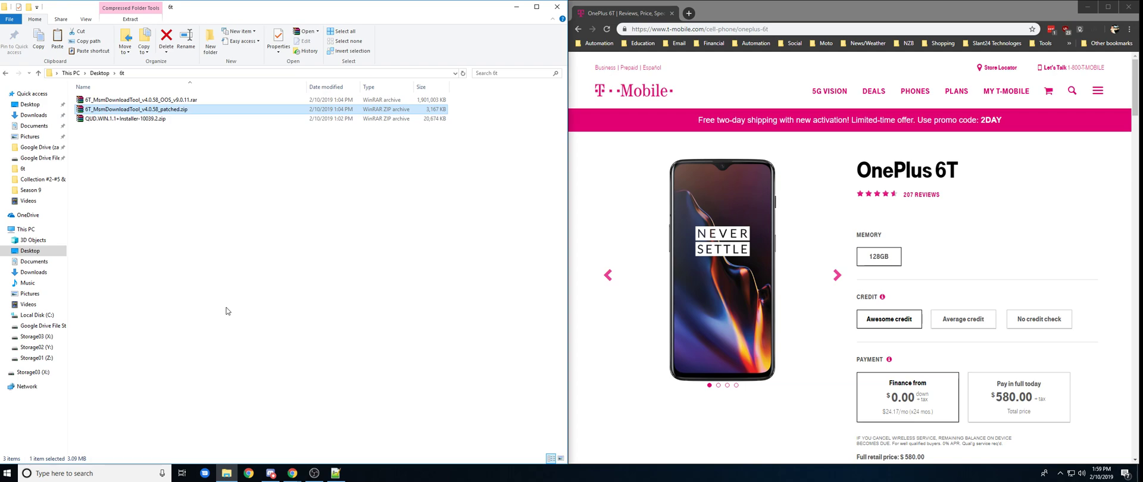
- Extract QUD.WIN.1.1+Installer-10039.2.zip directly into the 6t folder and snap the folder window back to its half of the screen
key("Down")
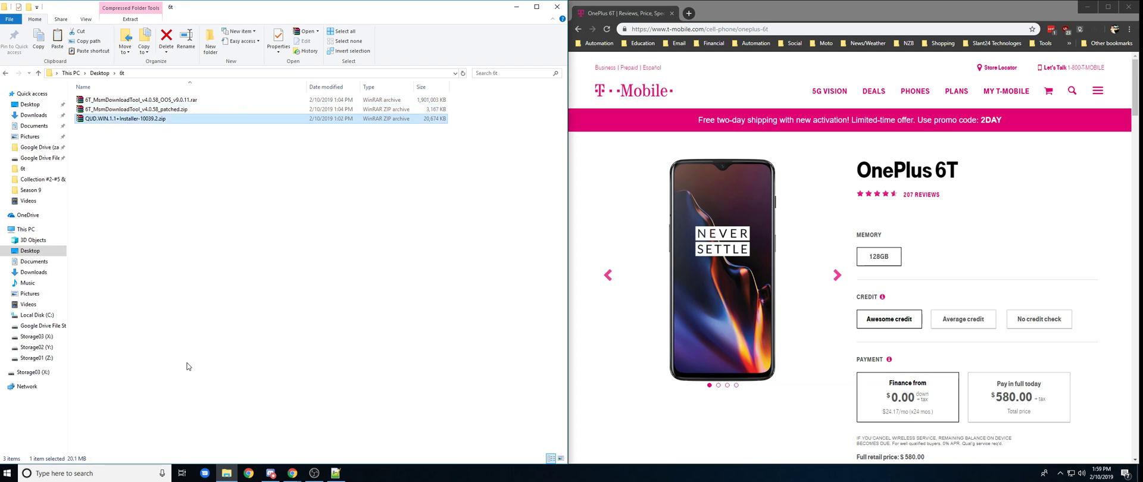
right_click(100, 118)
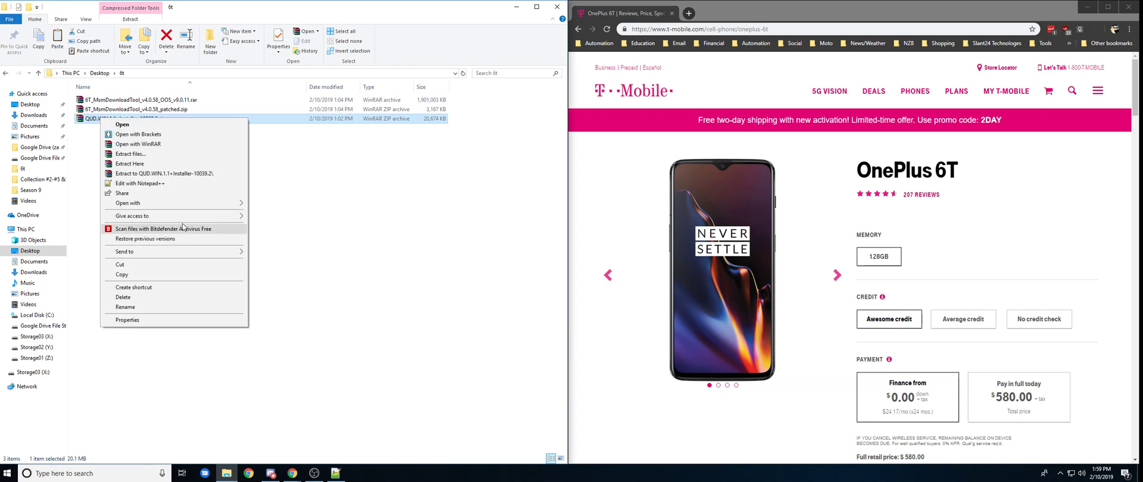
left_click(166, 168)
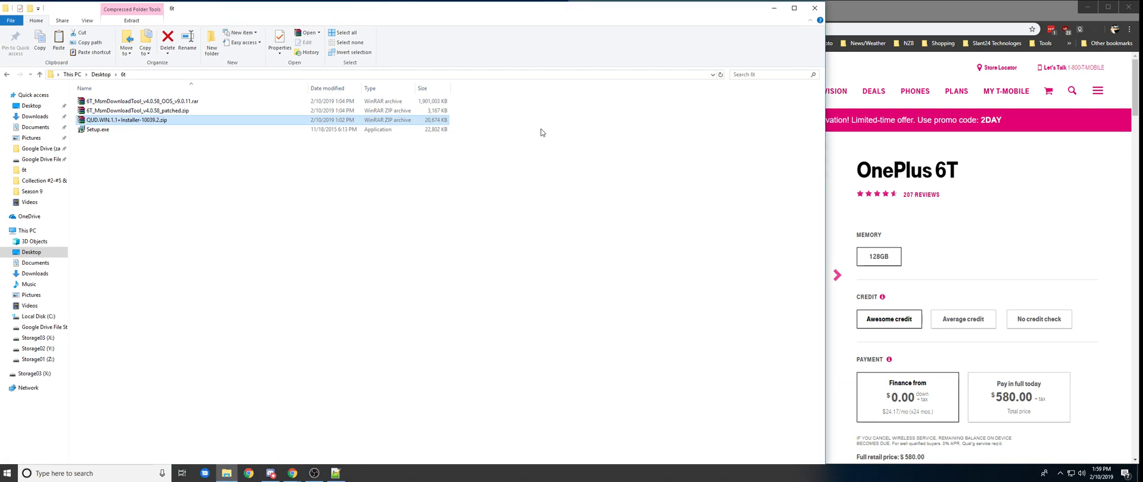
left_click(548, 183)
key("super+Left")
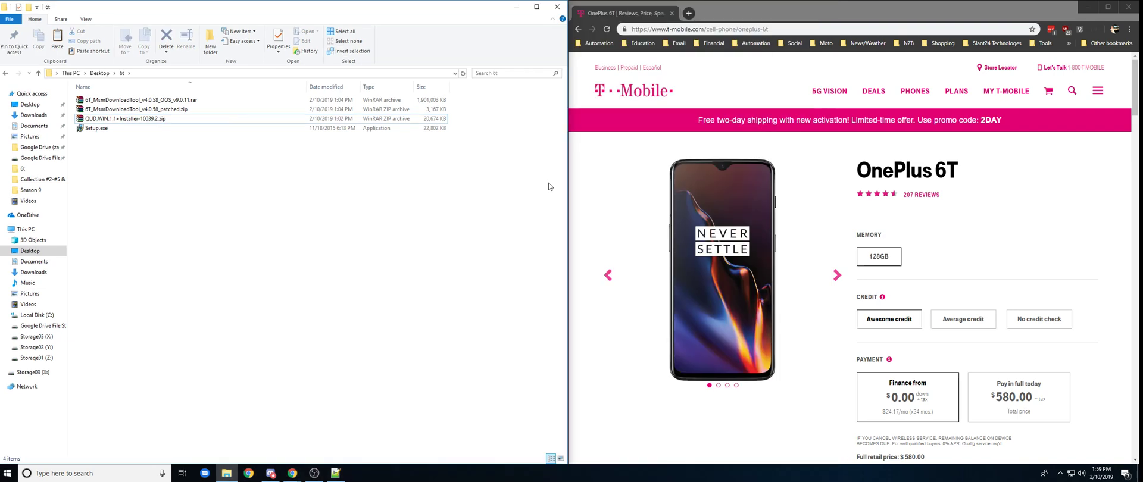
- Run the extracted Setup.exe and install the Qualcomm USB drivers with the WWAN-DHCP setup type
left_click(97, 128)
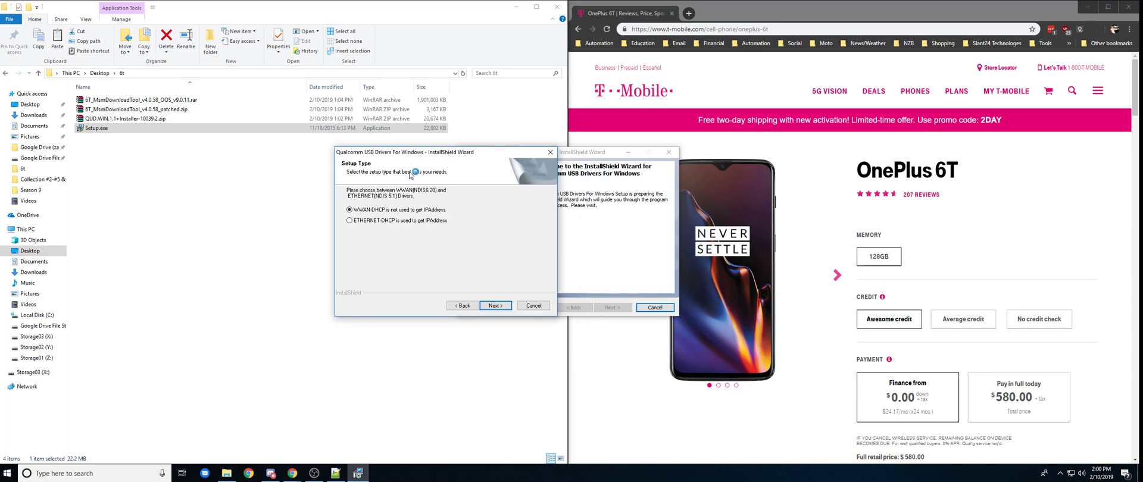
left_click(494, 306)
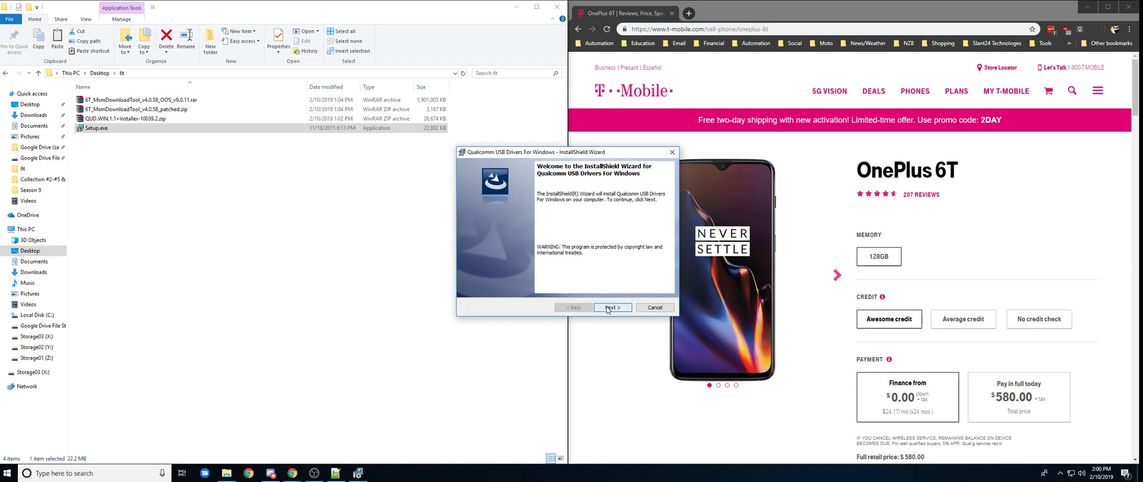
left_click(608, 307)
left_click(525, 276)
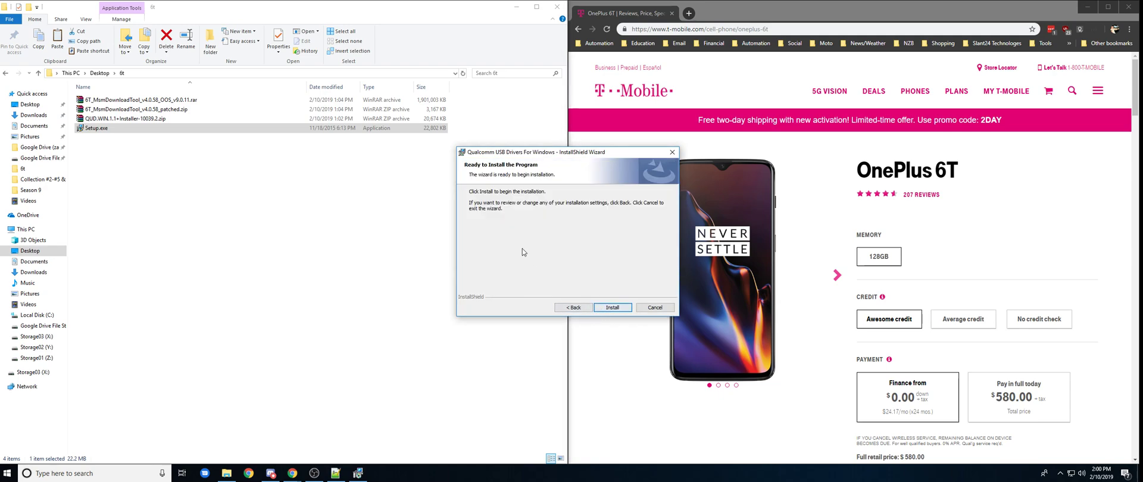
left_click(617, 307)
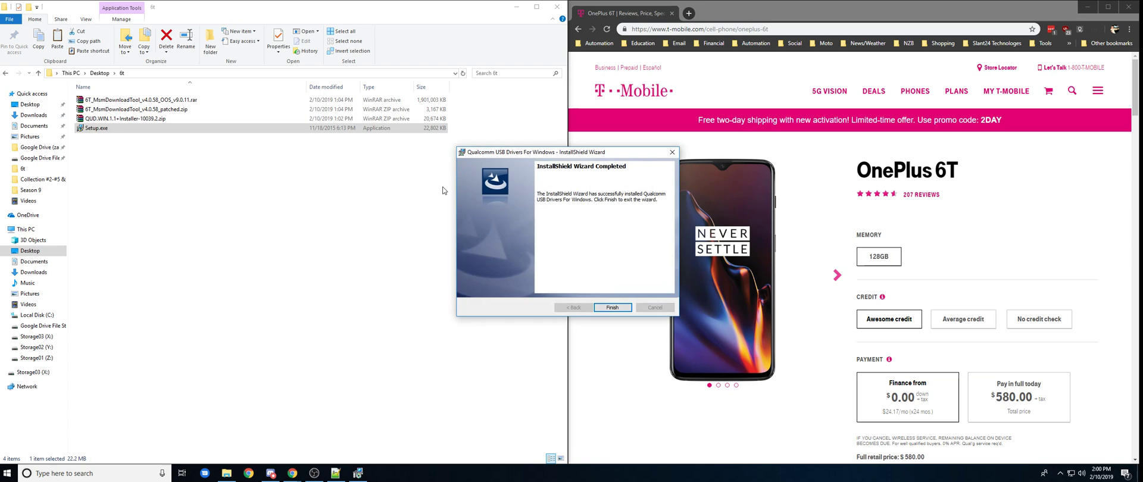
left_click(618, 307)
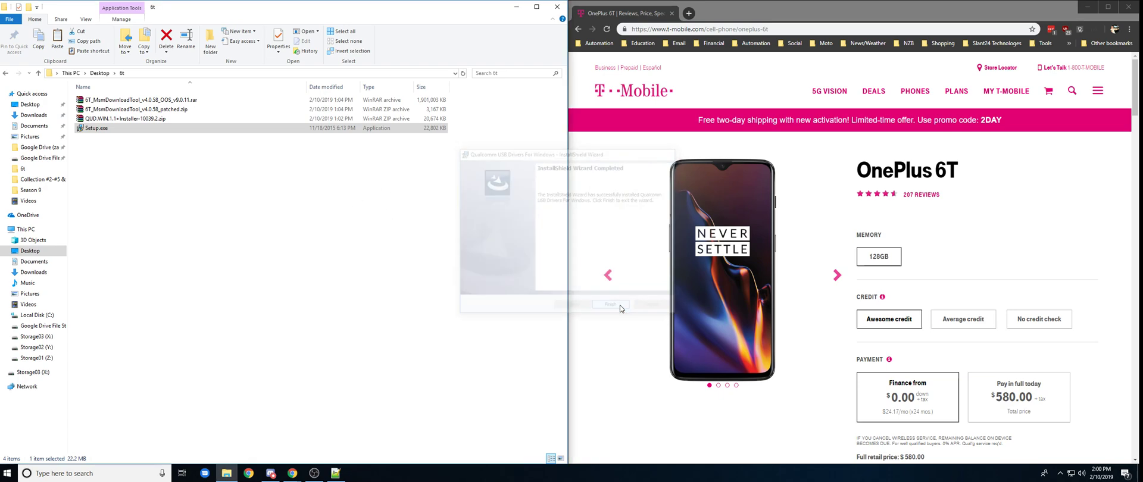
- Permanently delete Setup.exe and the QUD.WIN.1.1 installer archive from the 6t folder
left_click(131, 204)
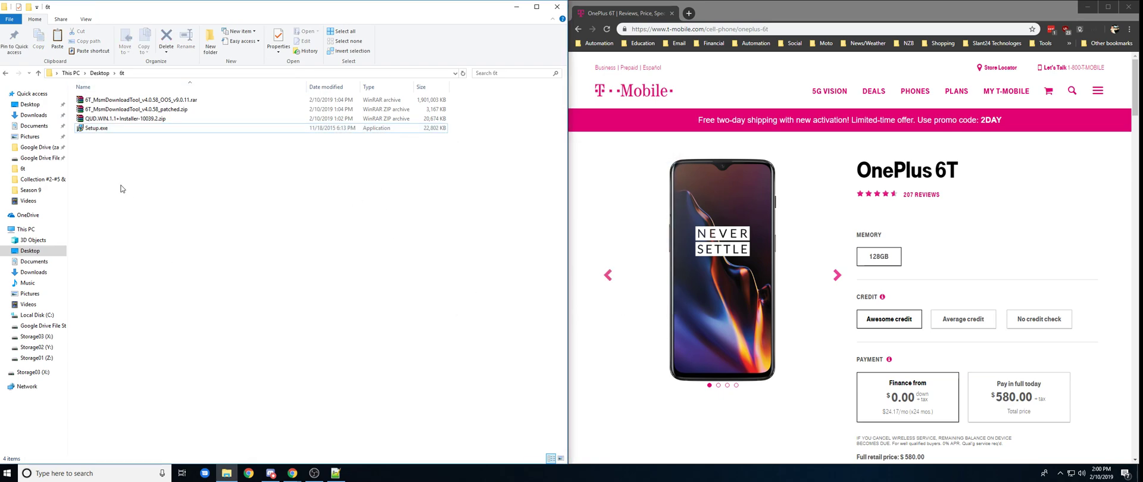
left_click_drag(103, 164, 102, 130)
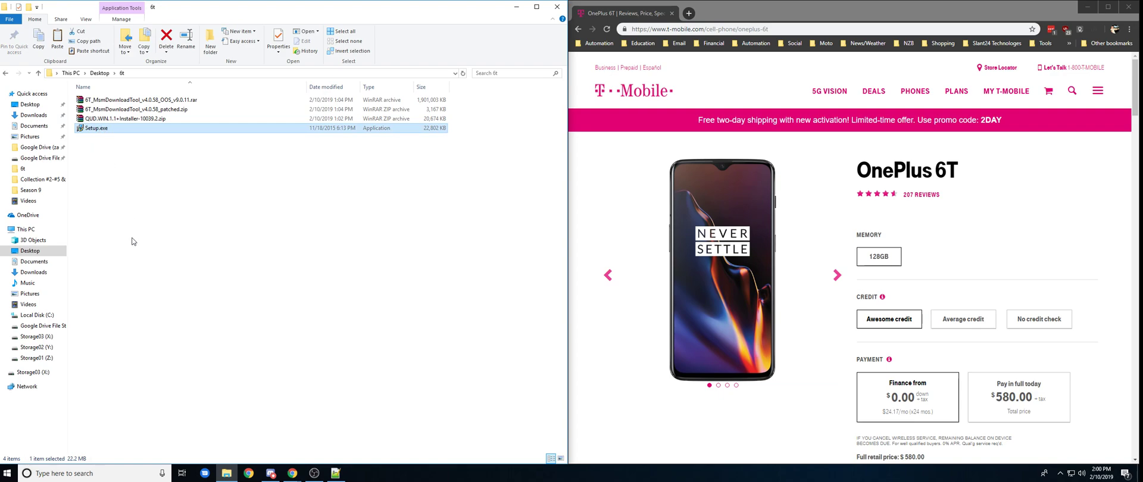
left_click(156, 119, "ctrl")
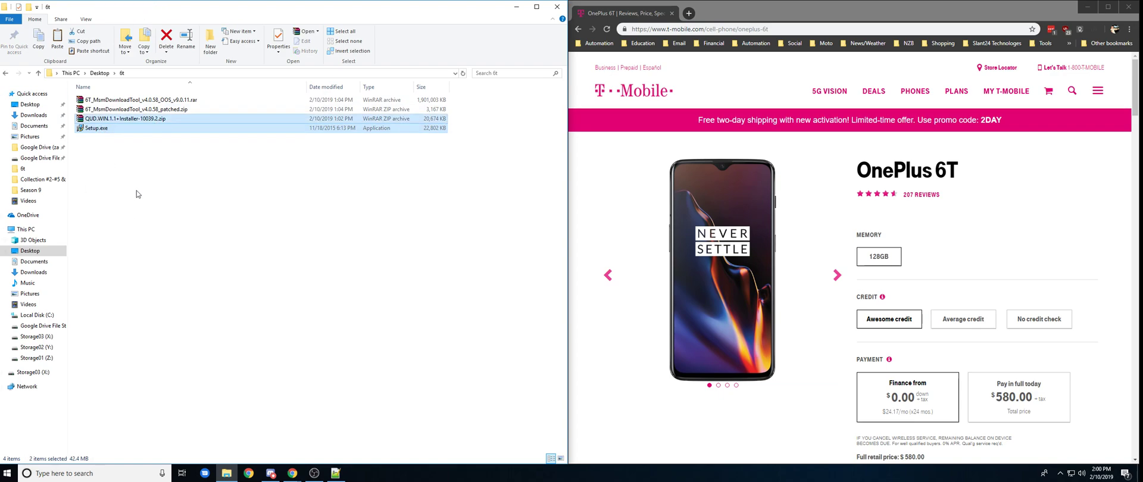
key("shift+Delete")
key("Return")
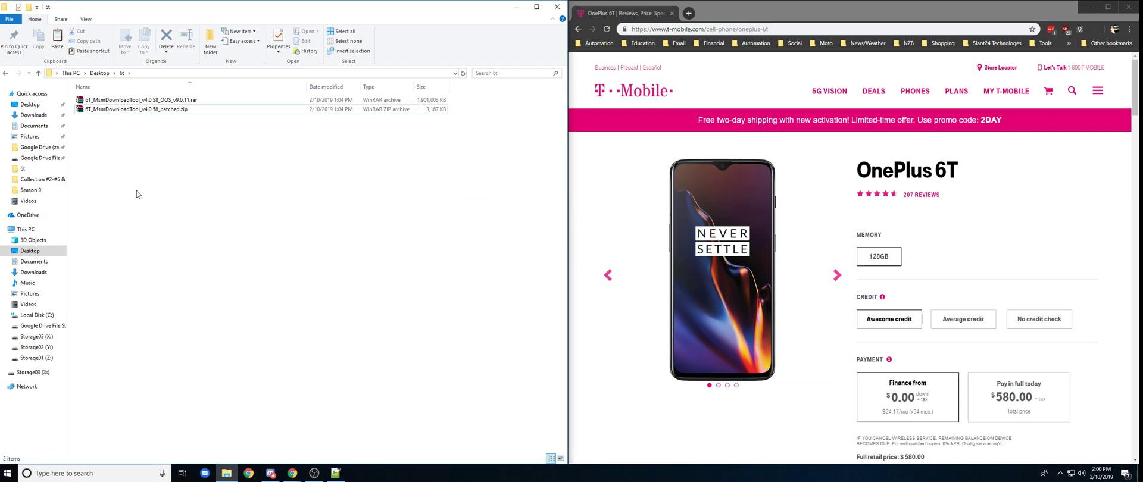
- Extract 6T_MsmDownloadTool_v4.0.58_OOS_v9.0.11.rar directly into the 6t folder
left_click_drag(148, 163, 125, 94)
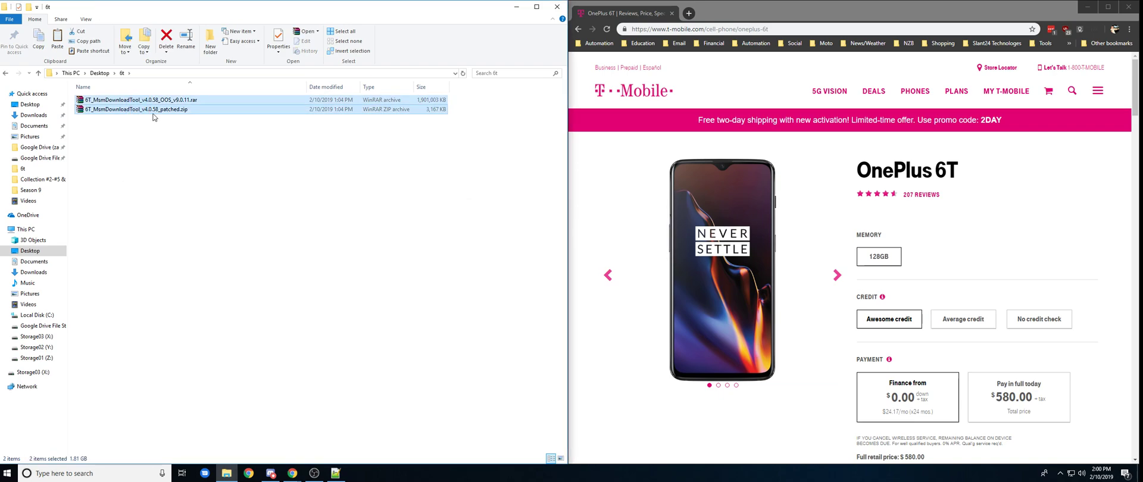
left_click(171, 154)
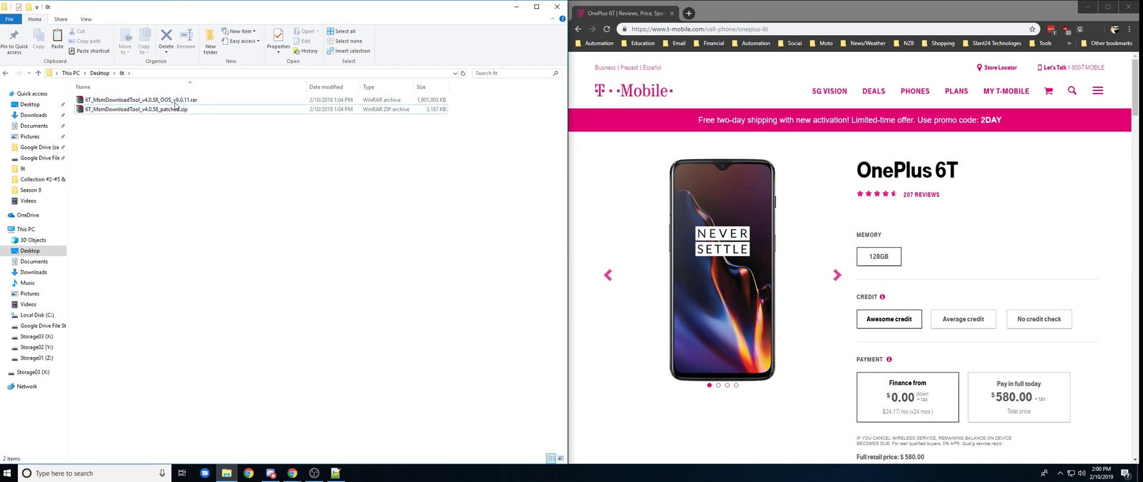
right_click(146, 100)
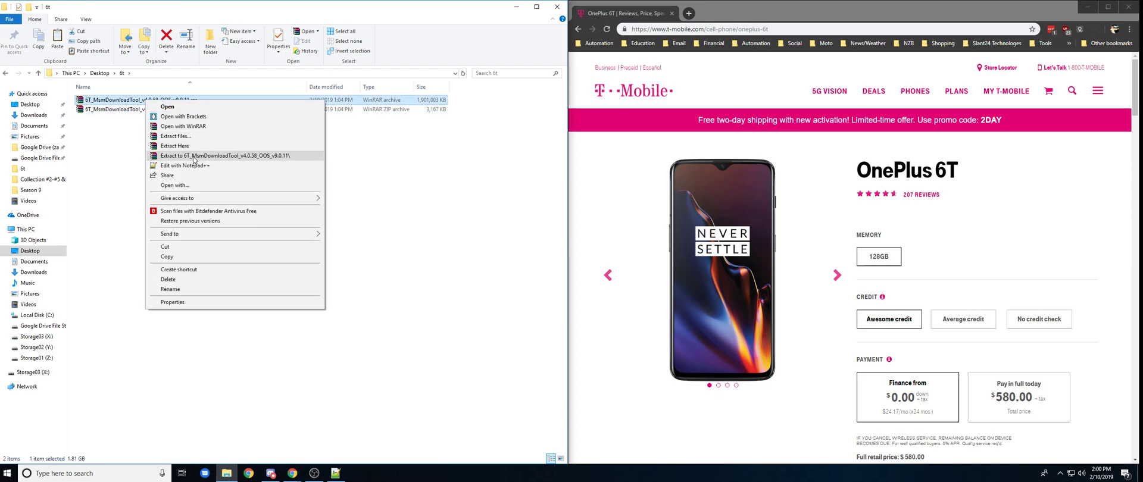
left_click(179, 146)
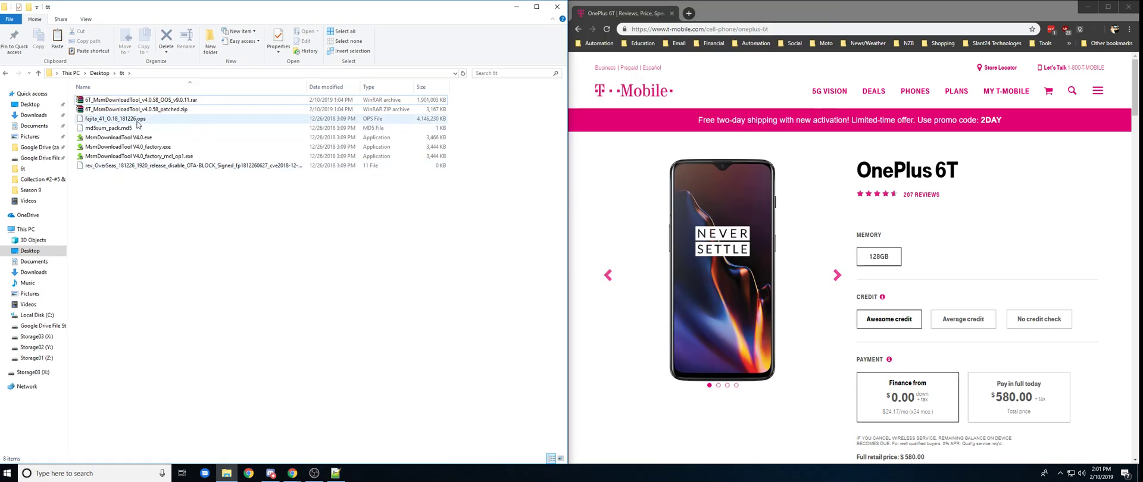
- Review the extracted package files: the fajita .ops image, the md5 file, MsmDownloadTool V4.0.exe and the rev_OverSeas version file
left_click(102, 119)
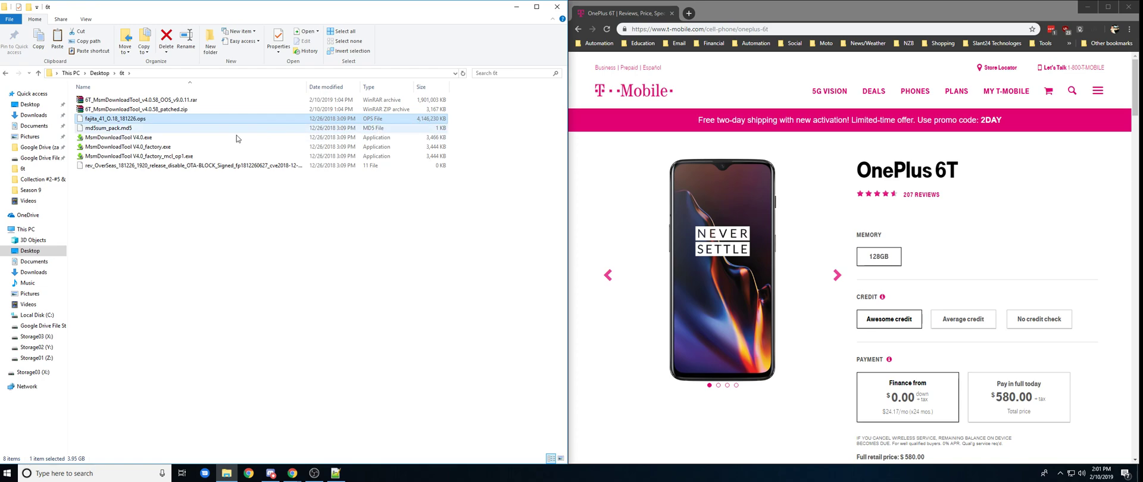
left_click(146, 129)
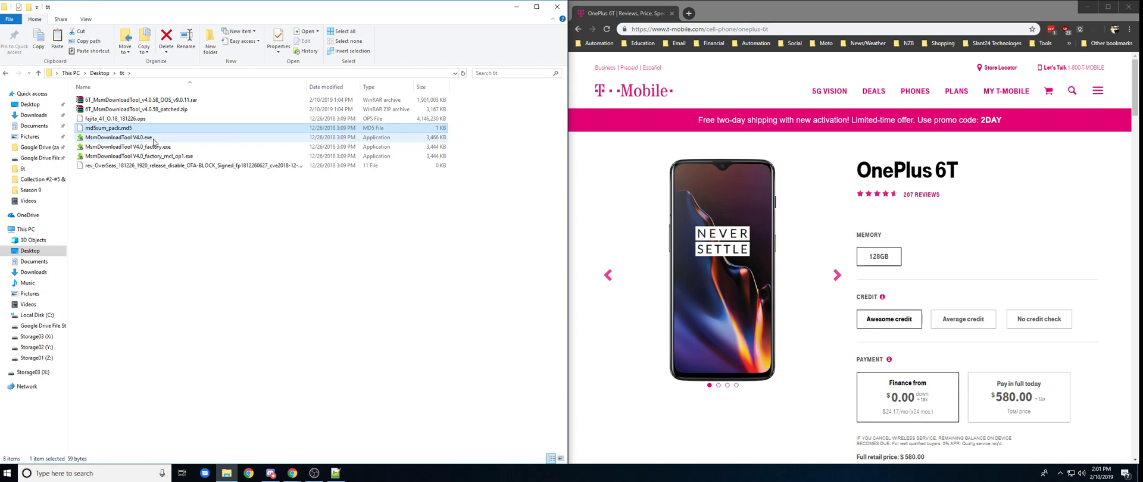
left_click(154, 138)
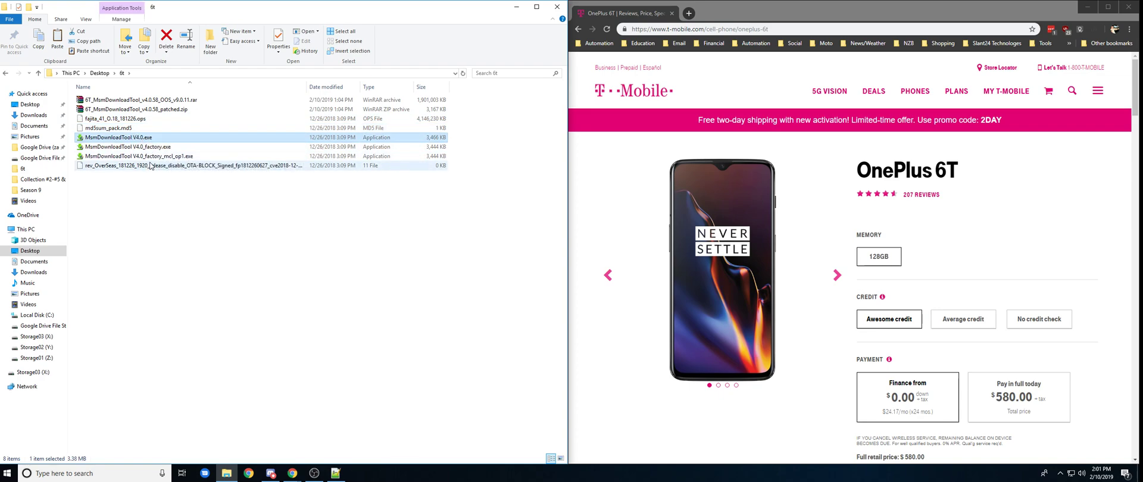
left_click(163, 166)
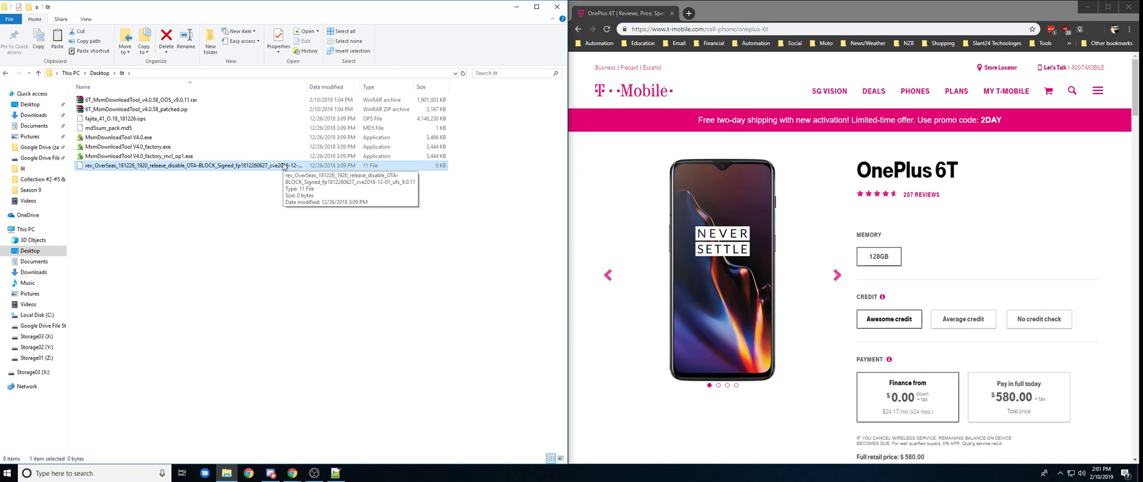
left_click(149, 207)
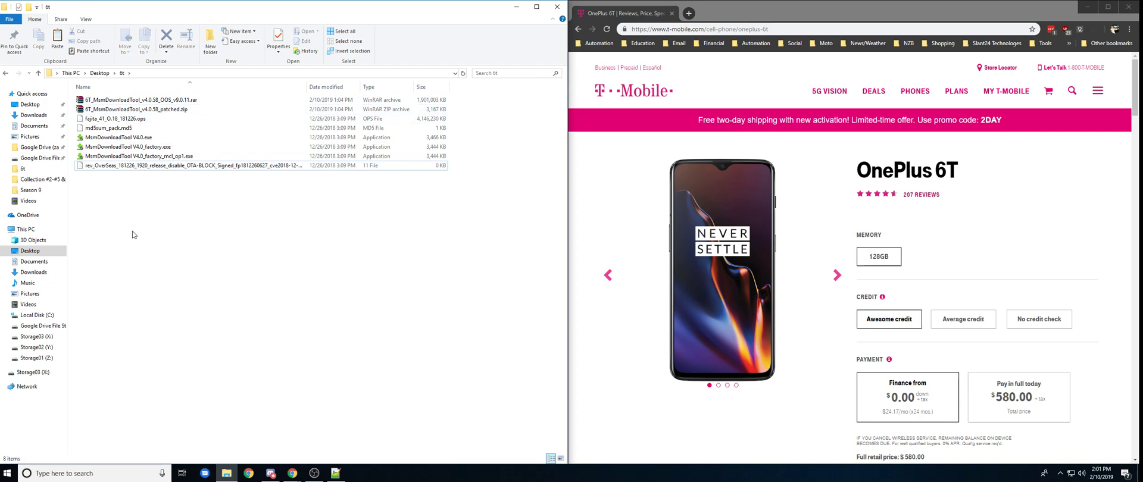
- Extract 6T_MsmDownloadTool_v4.0.58_patched.zip directly into the 6t folder and snap the folder window back to its half of the screen
left_click(143, 110)
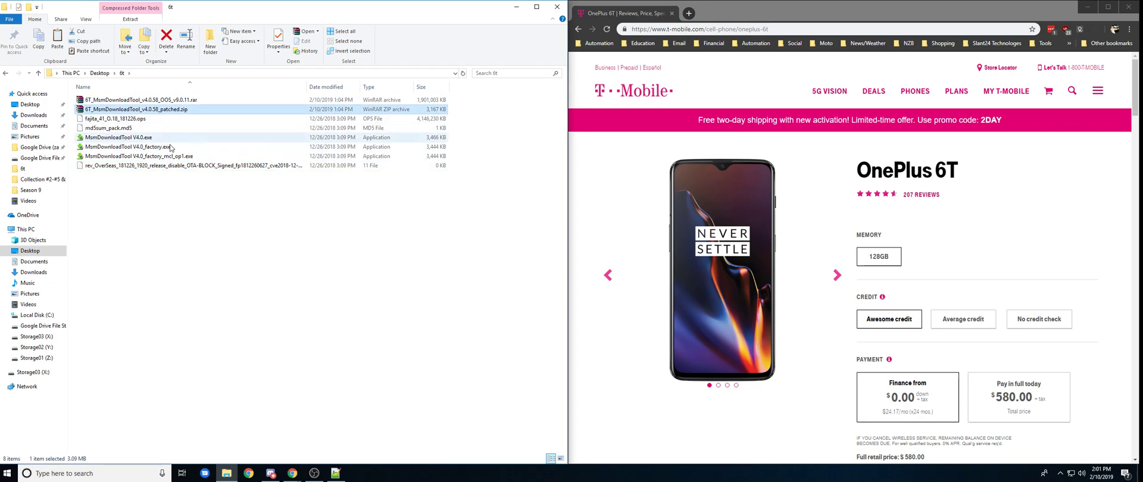
right_click(143, 114)
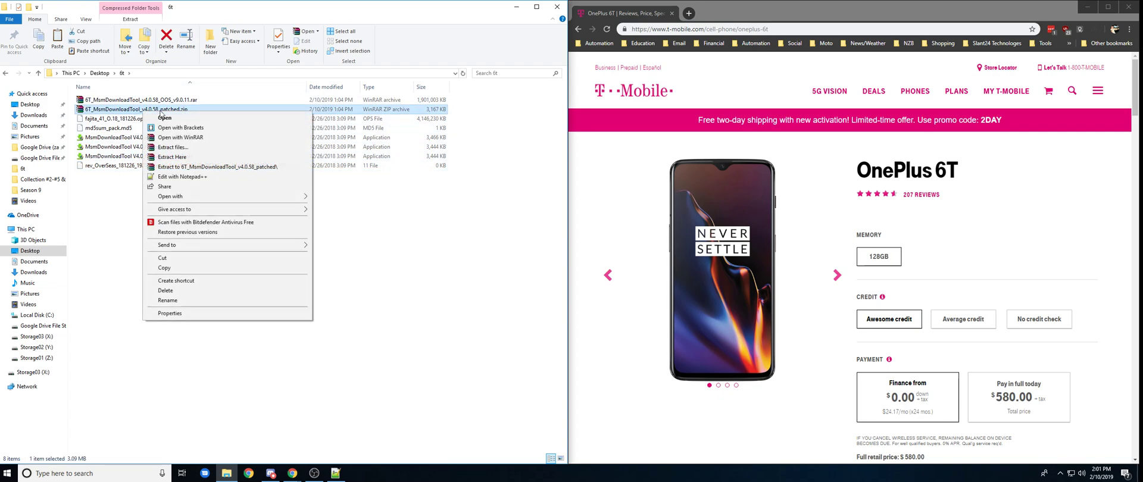
left_click(175, 159)
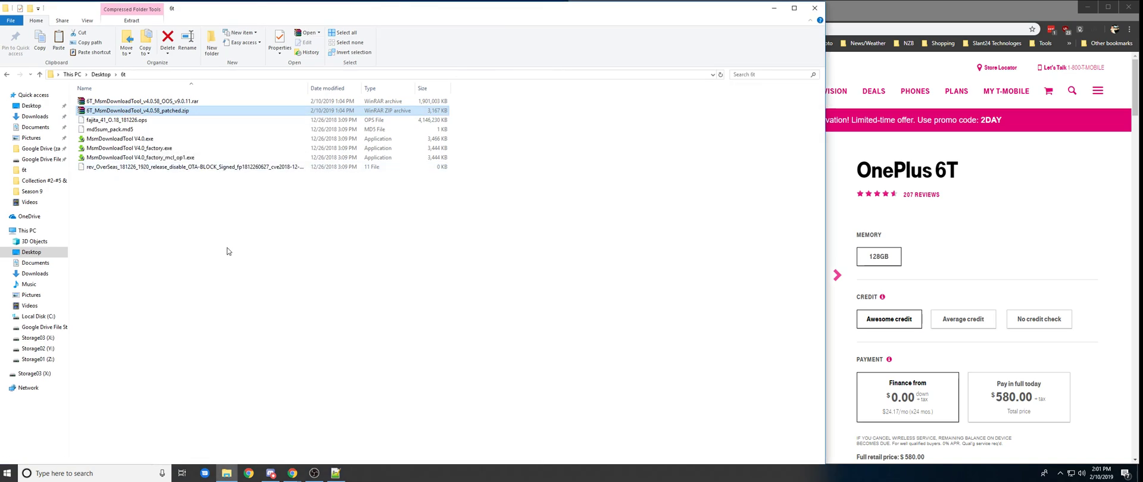
left_click(266, 267)
key("super+Left")
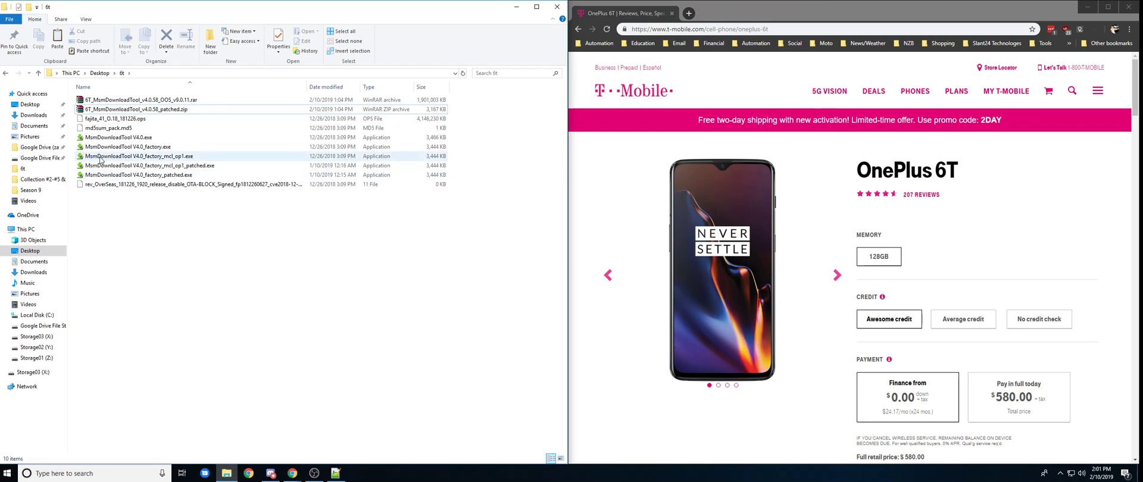
- Compare the two patched MsmDownloadTool executables with the original factory versions and check the .ops image beside them
left_click(182, 176)
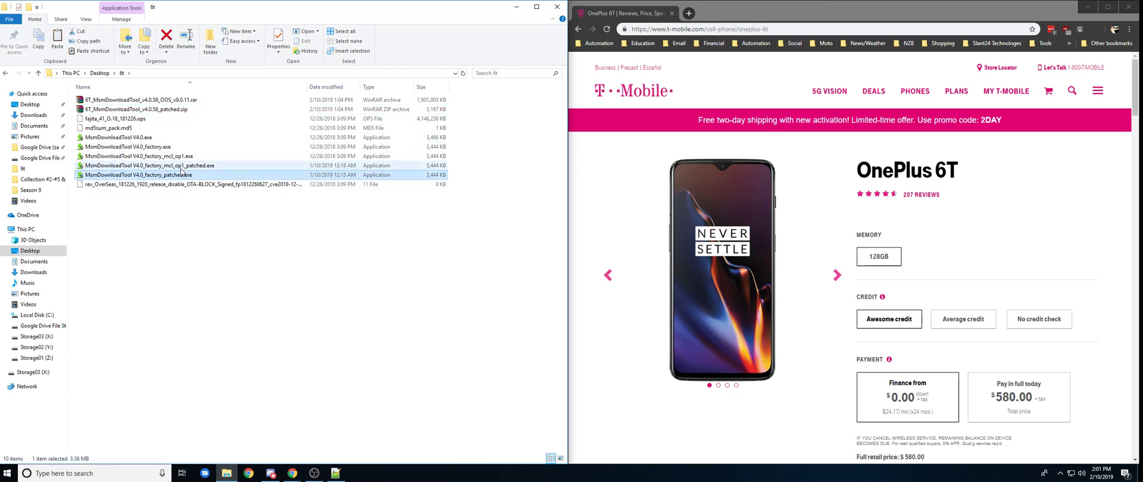
left_click(180, 167, "ctrl")
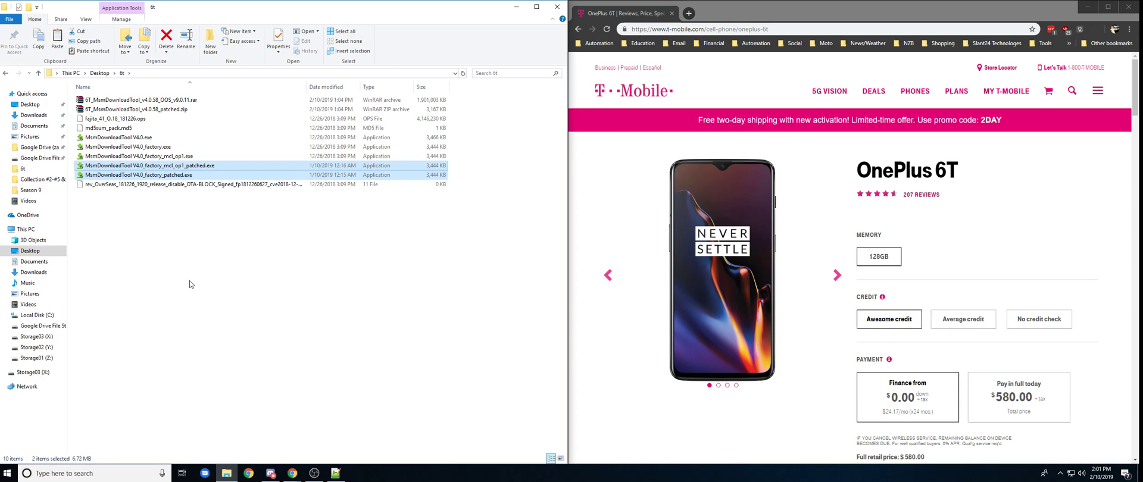
left_click(163, 147)
left_click(165, 156, "ctrl")
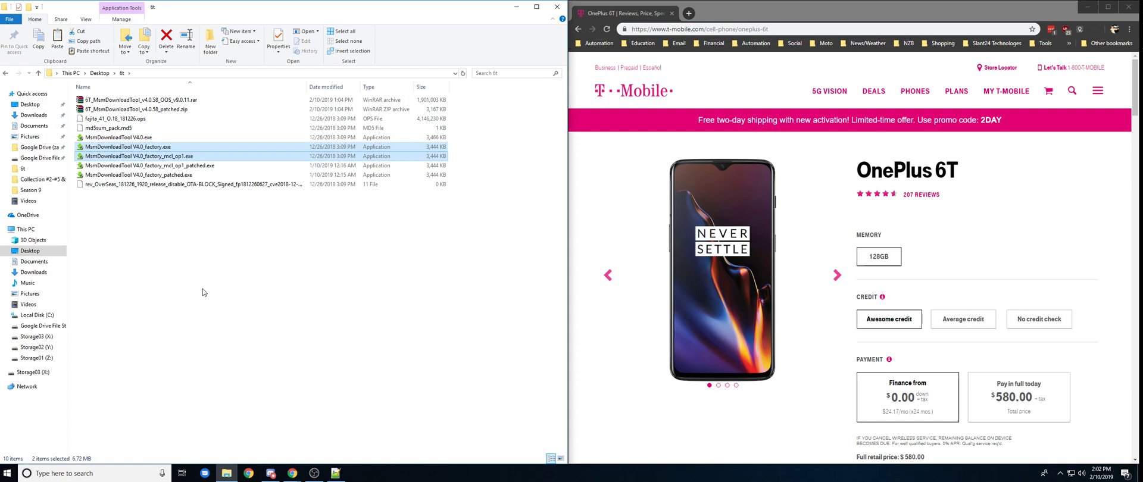
left_click(137, 119)
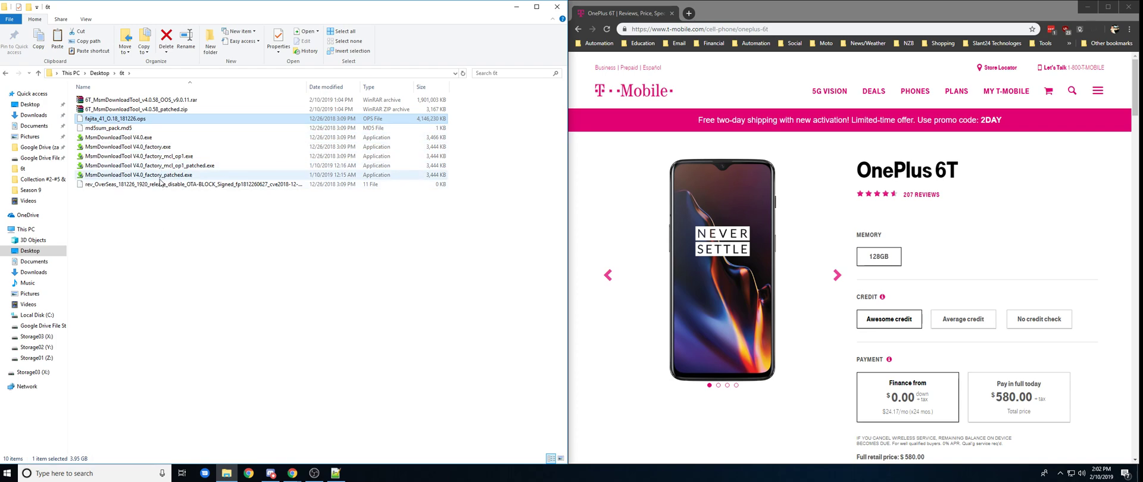
left_click(162, 223)
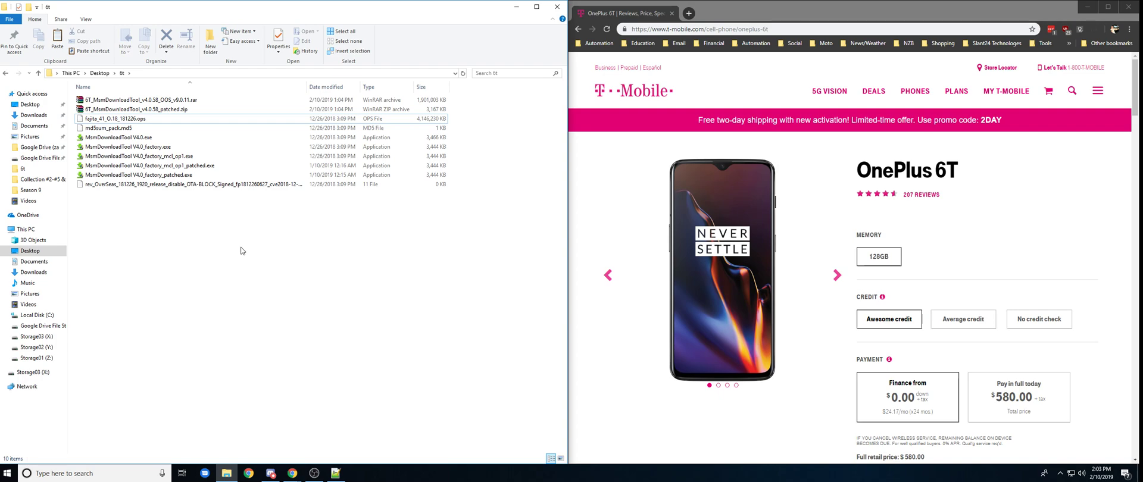
left_click(1060, 473)
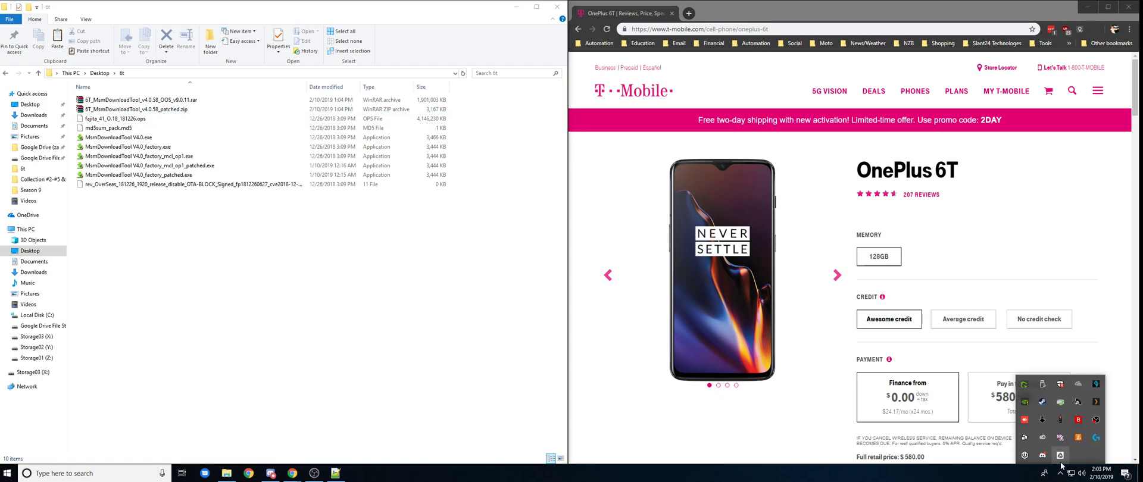
left_click(194, 336)
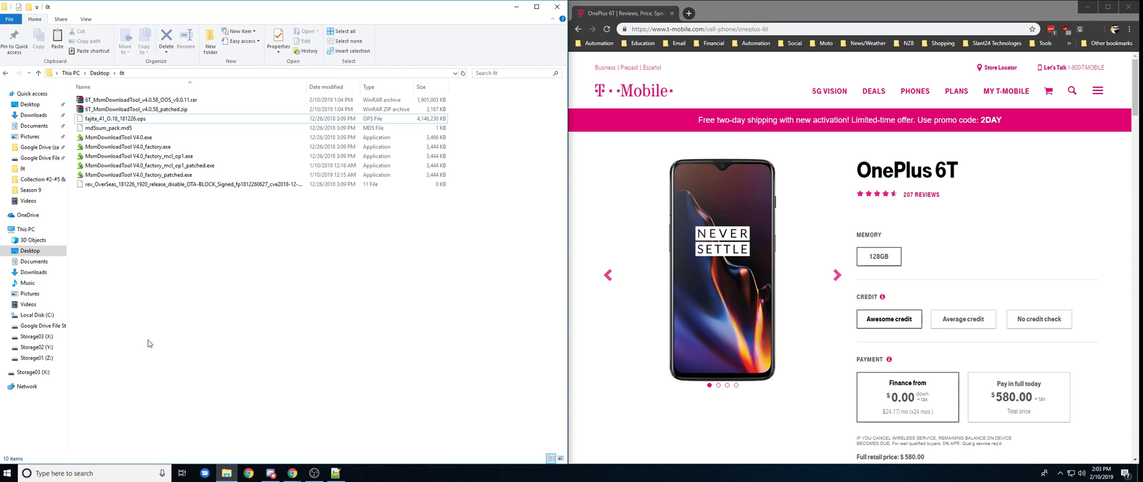
- Launch the patched flashing tool, MsmDownloadTool V4.0_factory_patched.exe, from the 6t folder
left_click(159, 175)
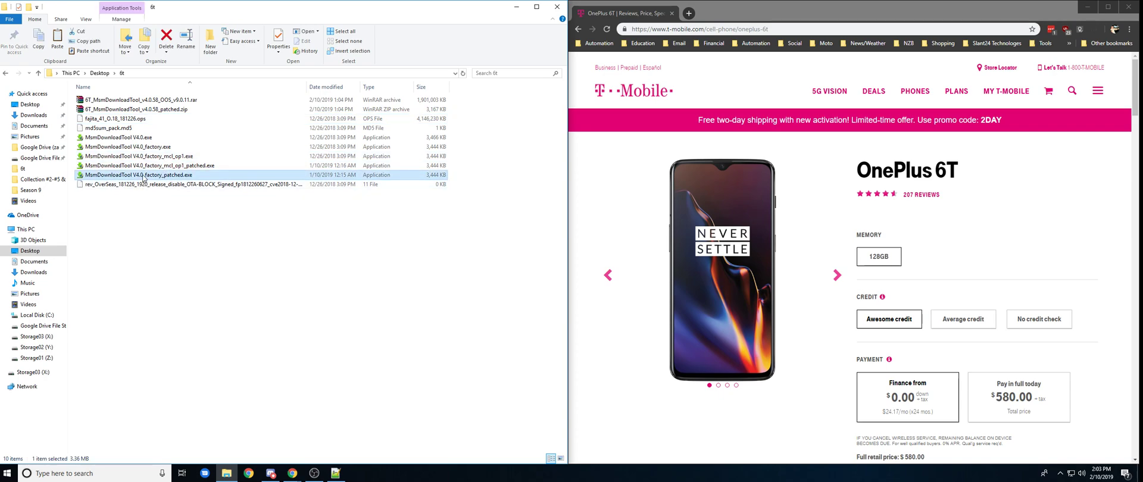
mouse_move(143, 177)
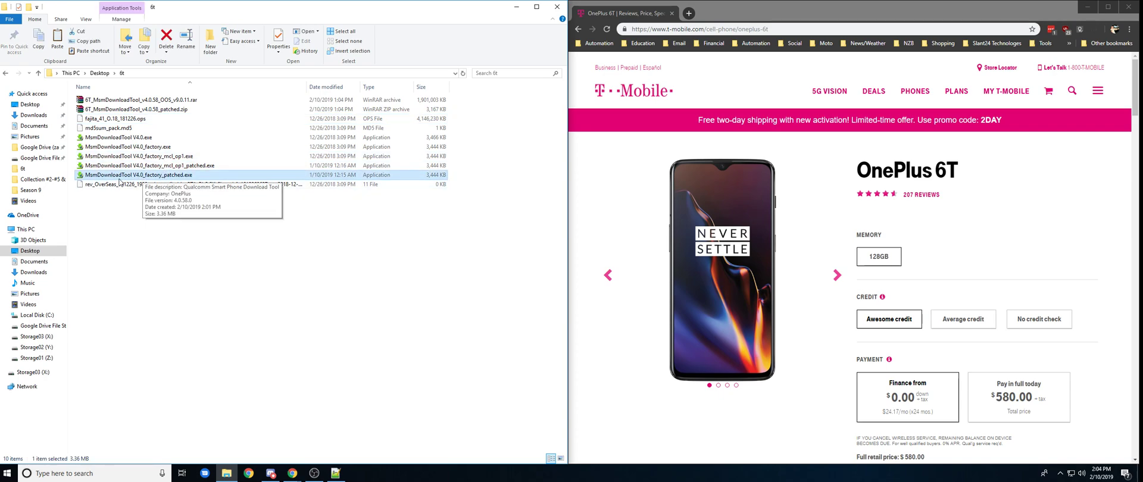
double_click(160, 181)
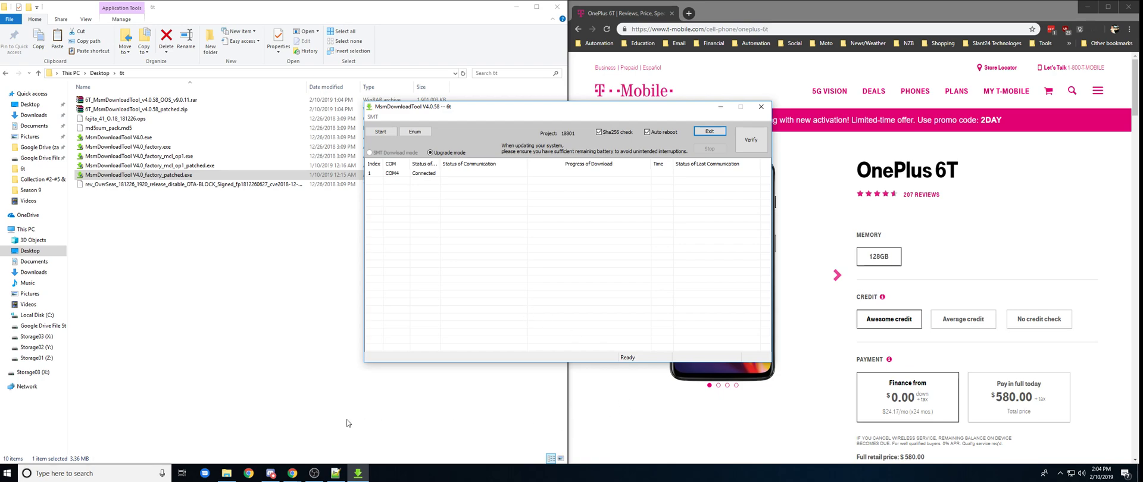
- Flash the phone connected on COM4 in Upgrade mode and close MsmDownloadTool once the download is complete
left_click_drag(556, 109, 524, 106)
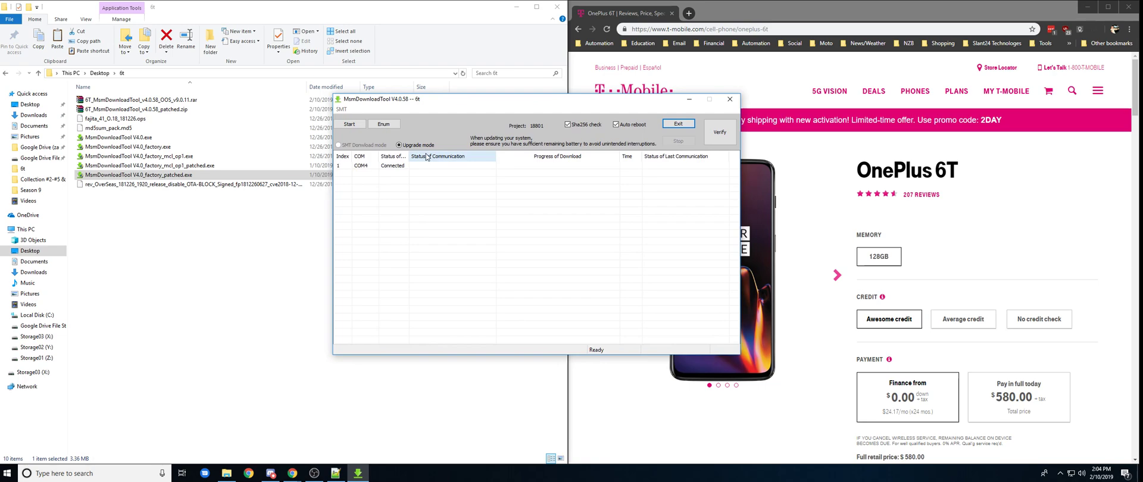
left_click(355, 127)
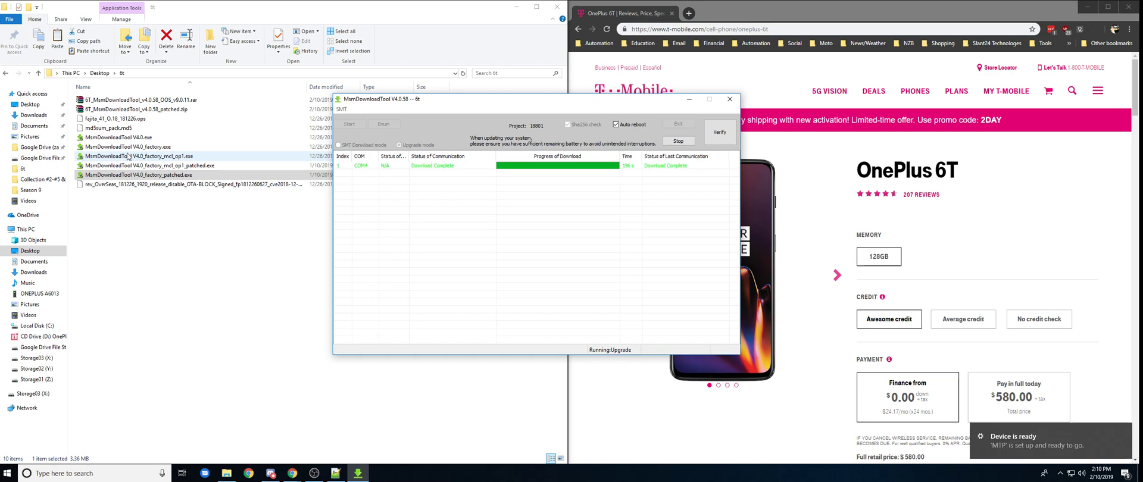
left_click(731, 102)
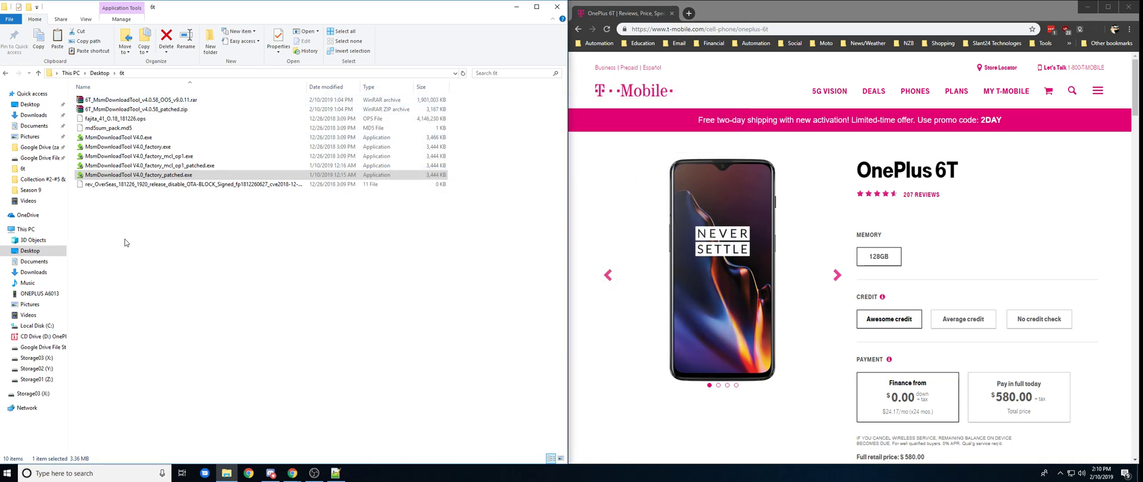
- Review the extracted files in the 6t folder again, including the .ops image, the factory_patched executable and the rev_OverSeas version file
left_click_drag(168, 257, 131, 99)
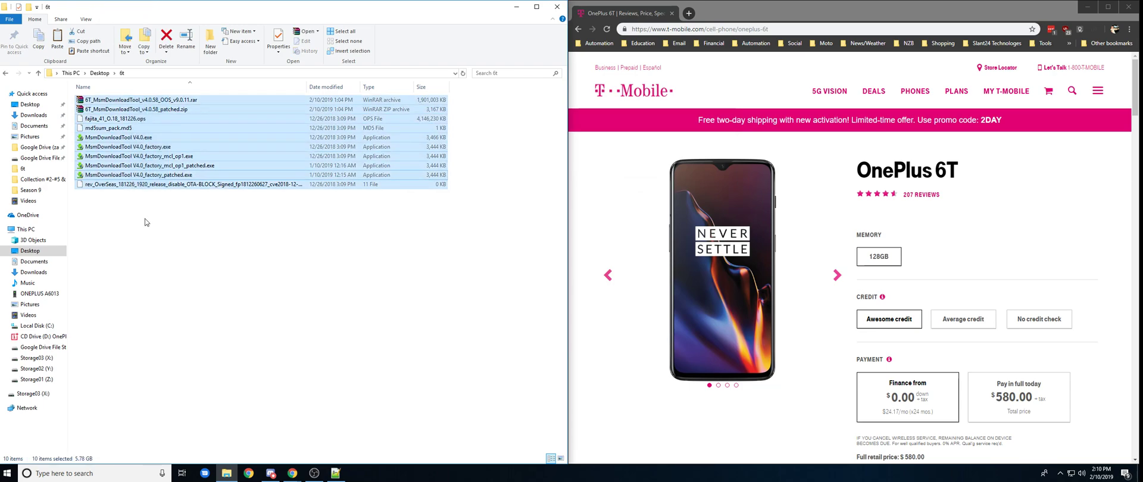
left_click(144, 220)
left_click_drag(143, 237, 146, 98)
left_click(129, 221)
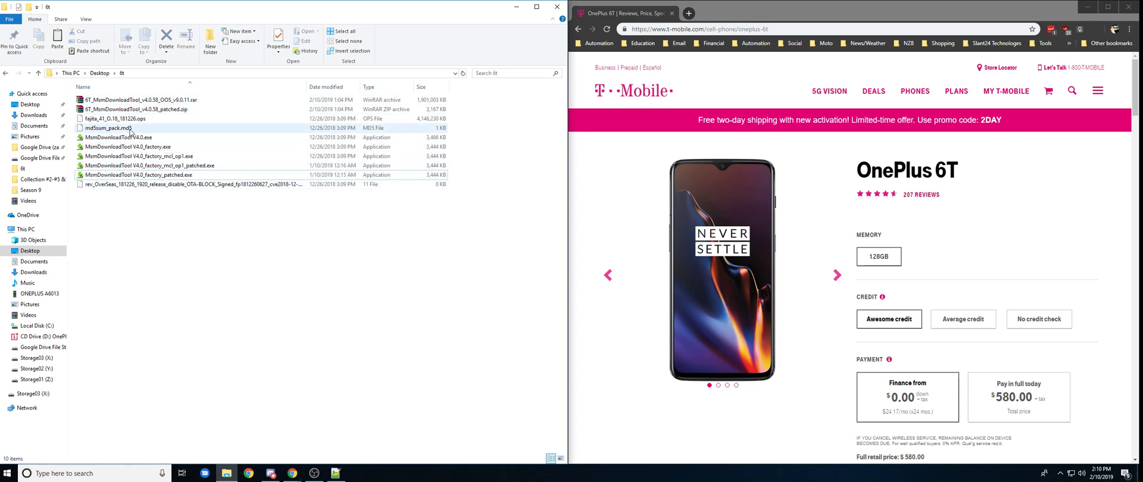
left_click(99, 120)
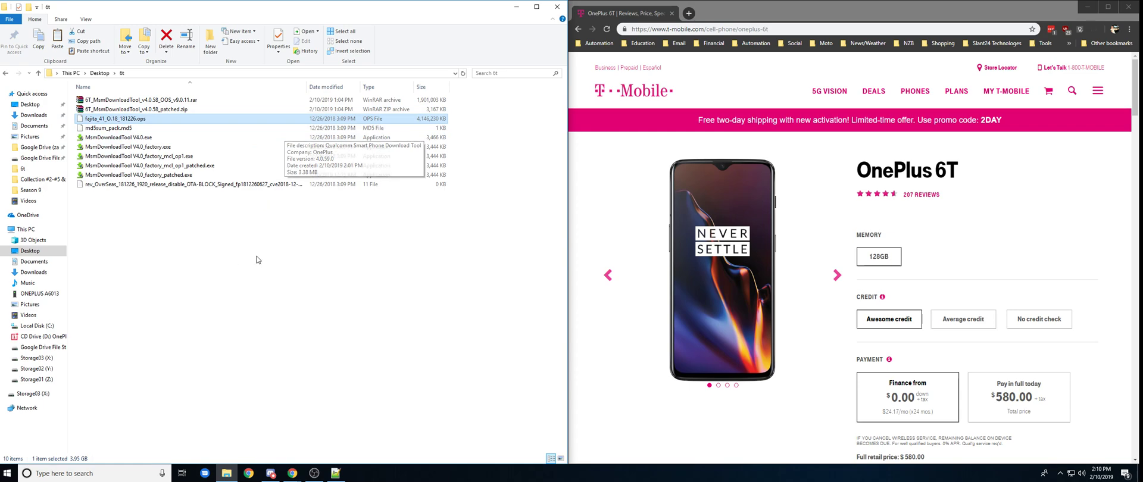
left_click(159, 176)
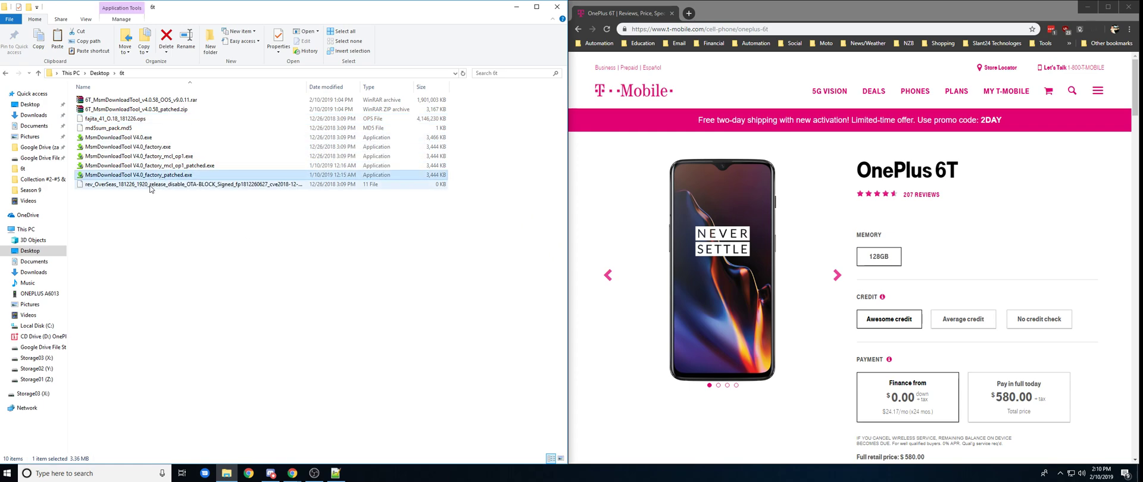
left_click(151, 187)
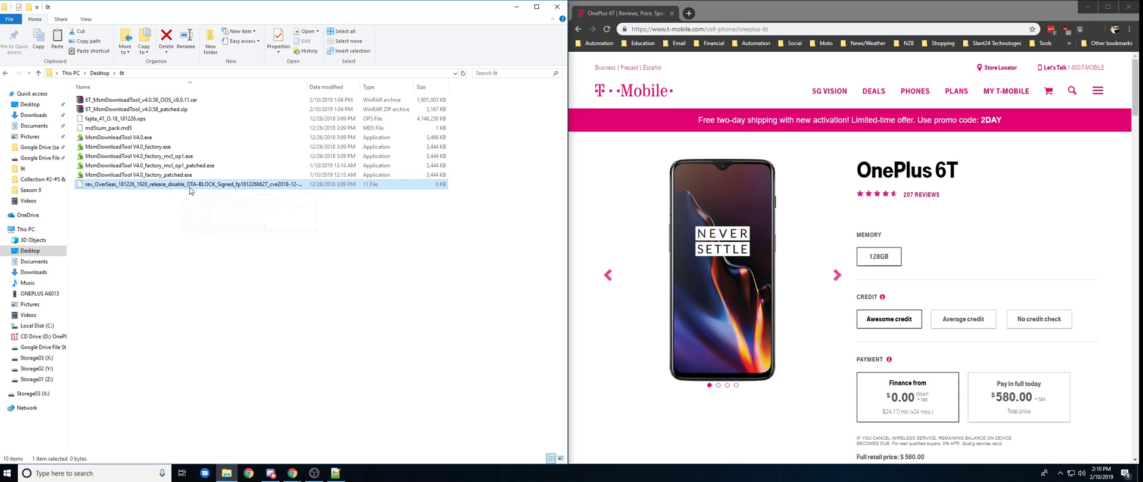